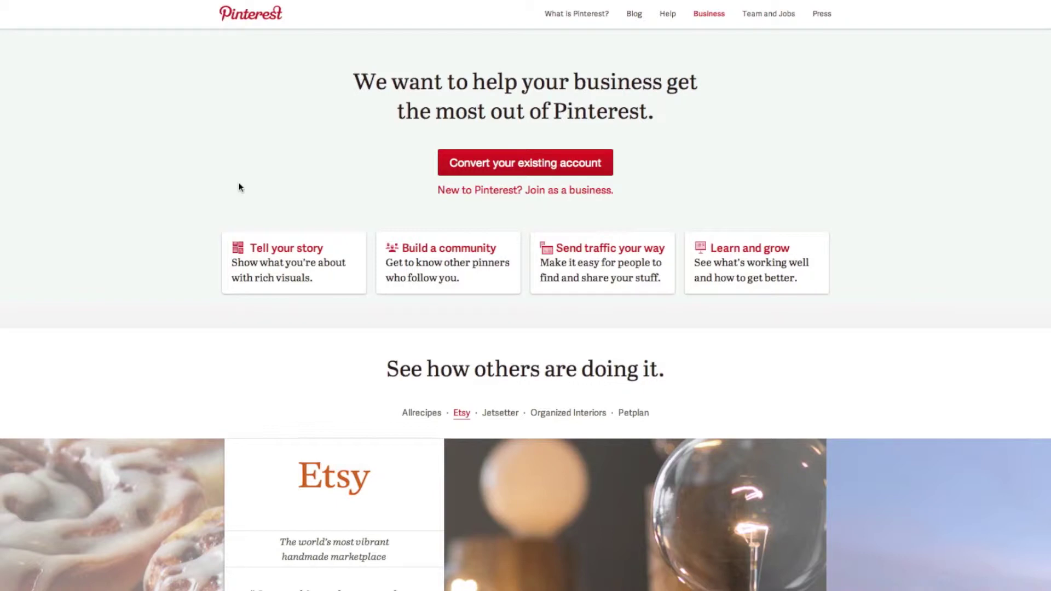
Scroll down the business page to the 'Find useful tools and brand guidelines' cards
{"action": "scroll", "coordinate": [239, 187], "scroll_direction": "down", "scroll_amount": 15}
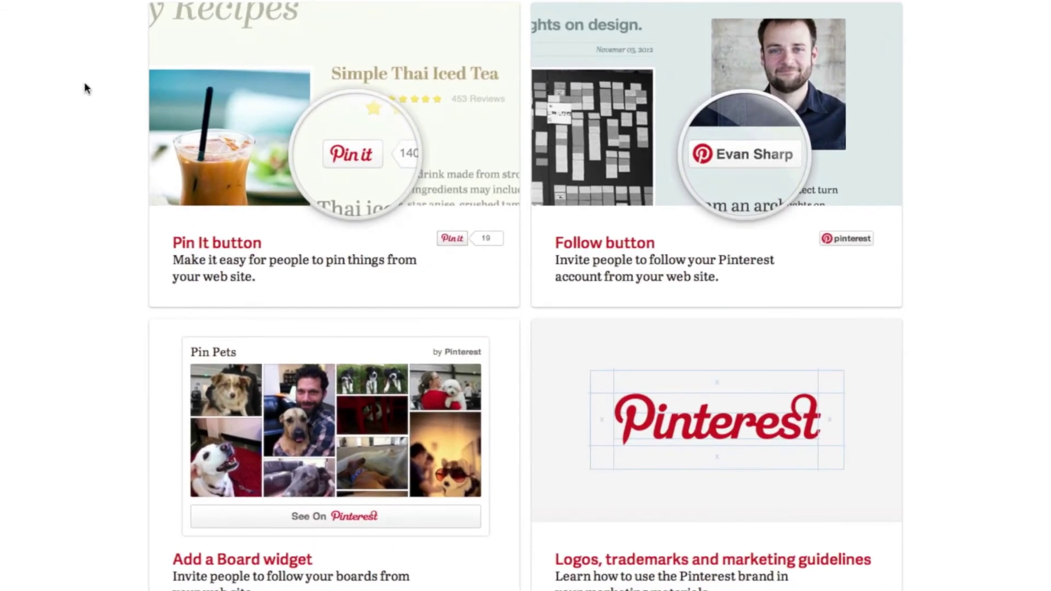
{"action": "scroll", "coordinate": [84, 81], "scroll_direction": "down", "scroll_amount": 1}
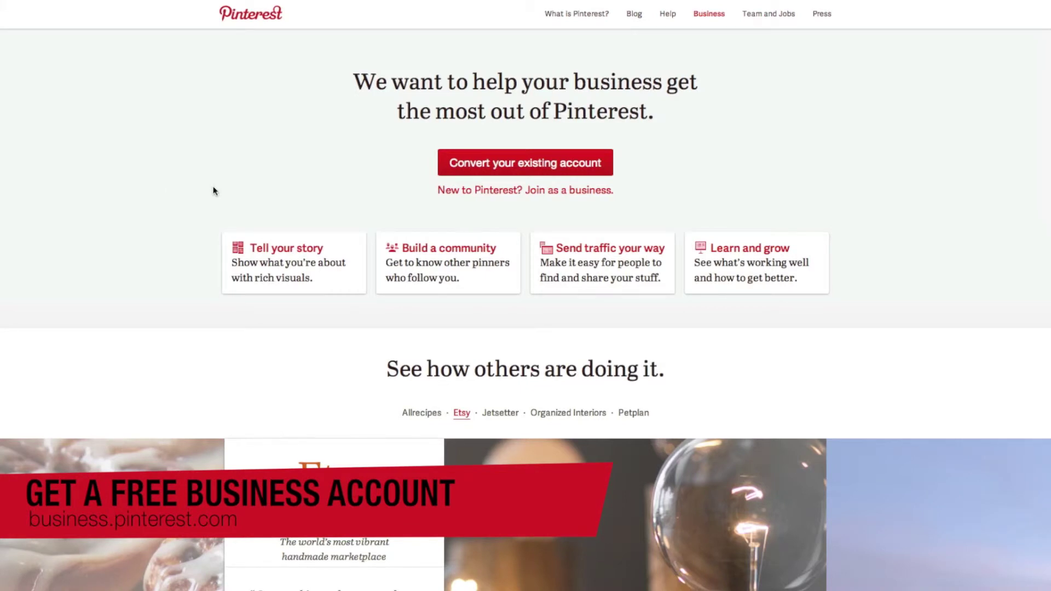
Choose 'New to Pinterest? Join as a business' to open the Create Business Account form
{"action": "left_click", "coordinate": [501, 191]}
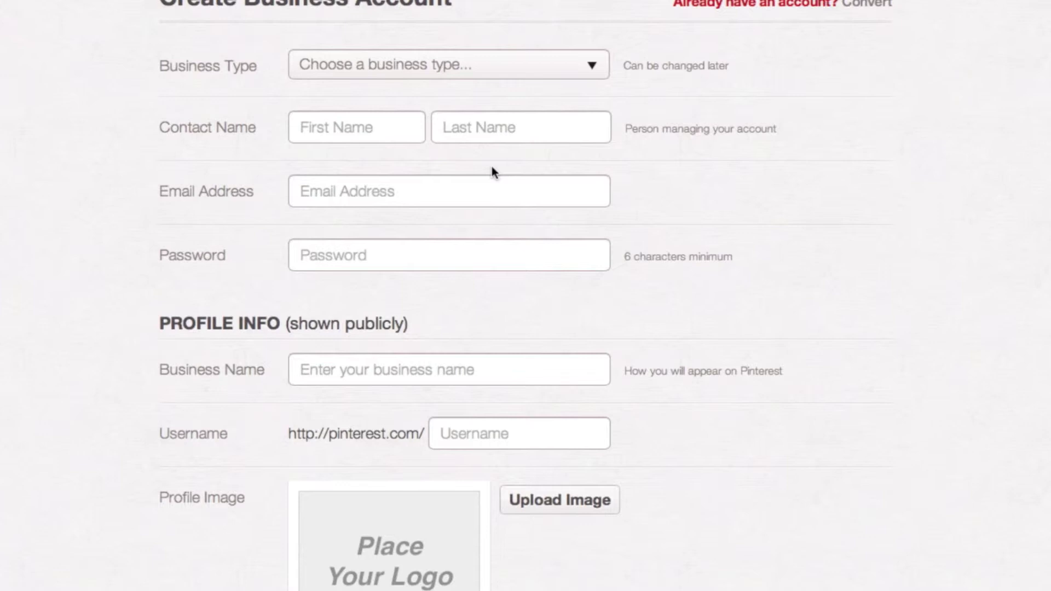
Pick Professional as the business type and enter the contact's first and last name
{"action": "left_click", "coordinate": [468, 68]}
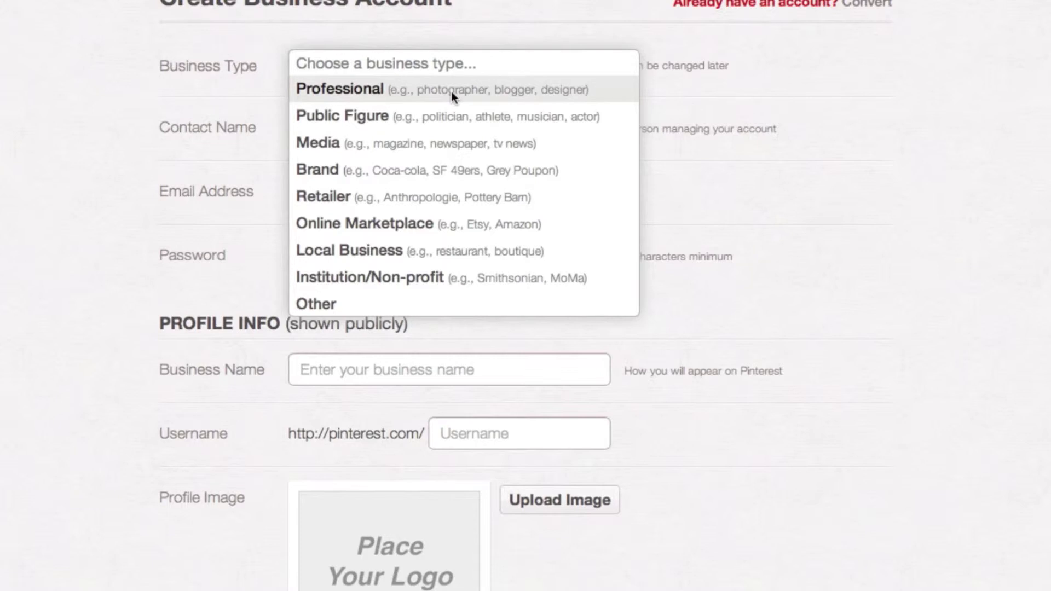
{"action": "left_click", "coordinate": [451, 91]}
{"action": "left_click", "coordinate": [391, 135]}
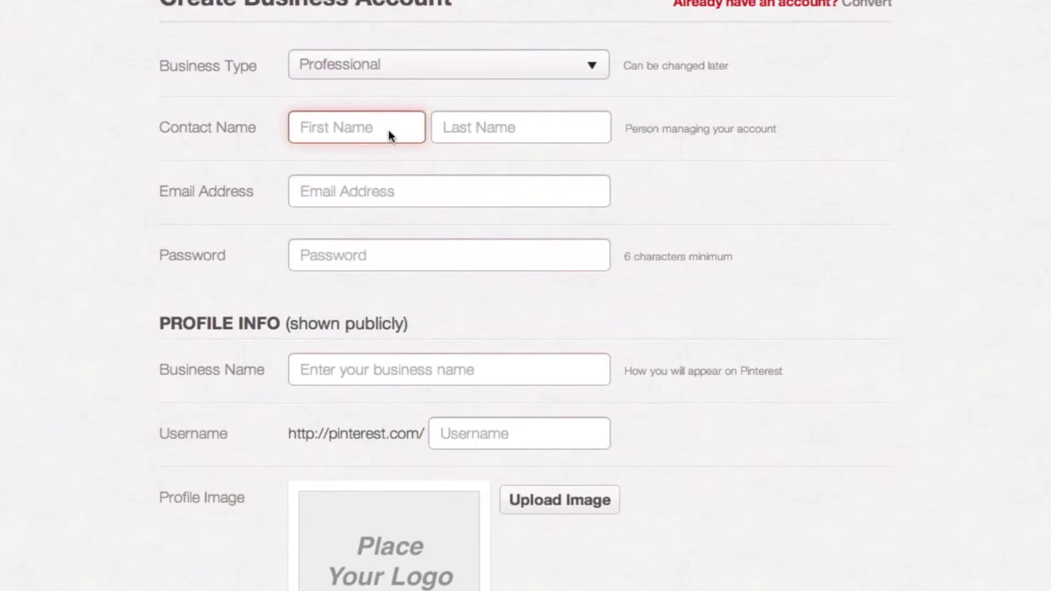
{"action": "type", "text": "Christian K"}
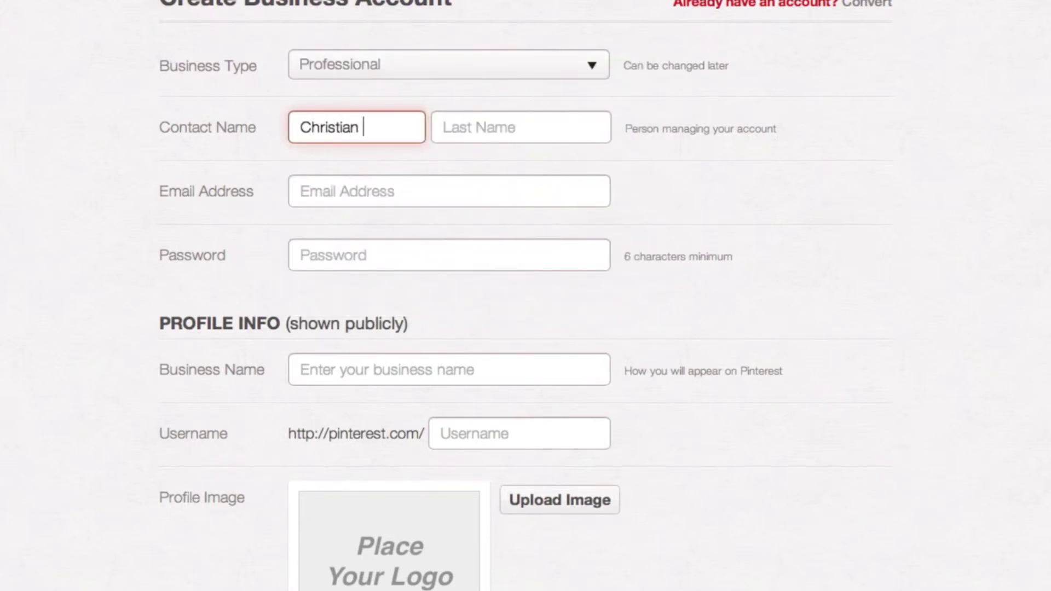
{"action": "key", "text": "BackSpace"}
{"action": "key", "text": "BackSpace"}
{"action": "key", "text": "Tab"}
{"action": "type", "text": "Karasiewicz"}
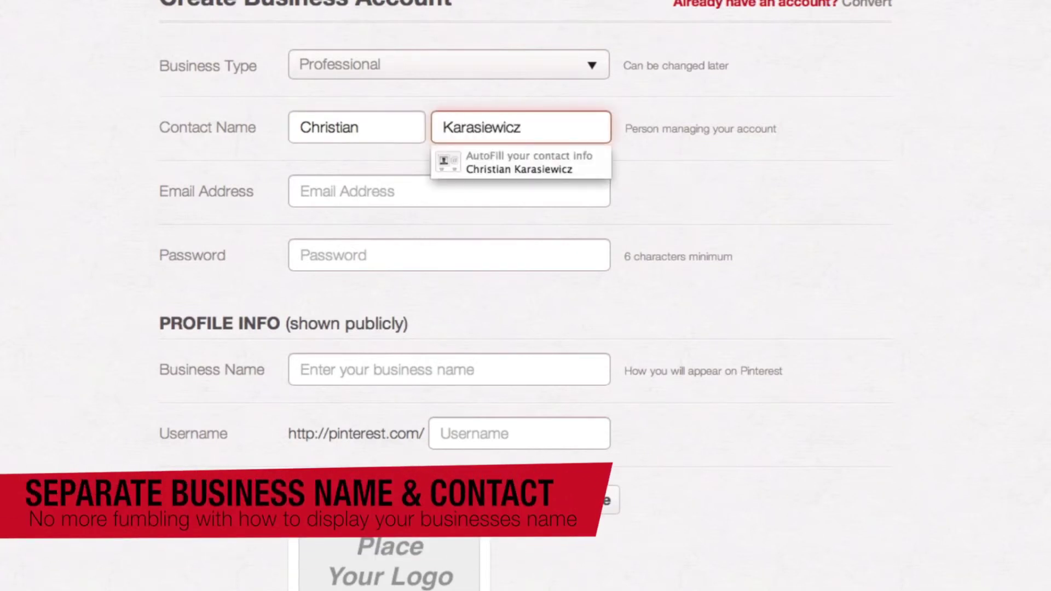
{"action": "key", "text": "Tab"}
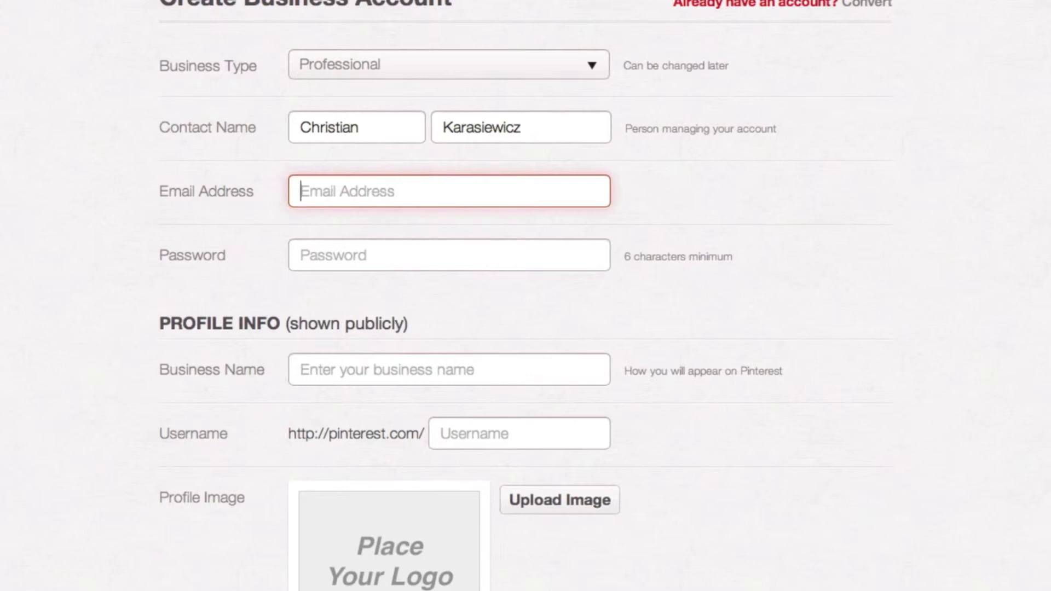
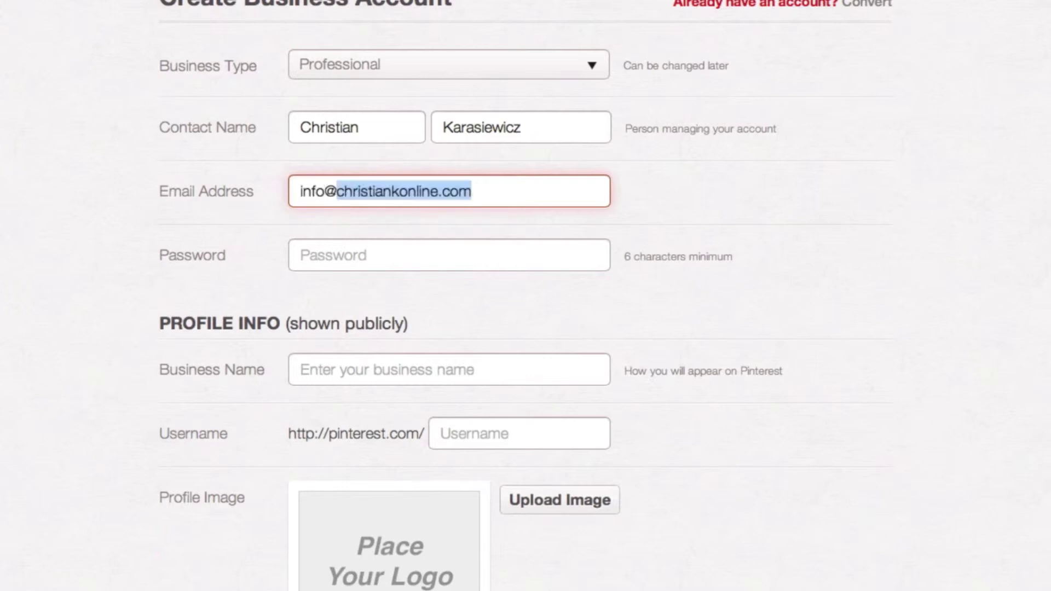
Enter the contact's e-mail address, accepting the suggestion, and type an account password
{"action": "key", "text": "Tab"}
{"action": "type", "text": "•••••••"}
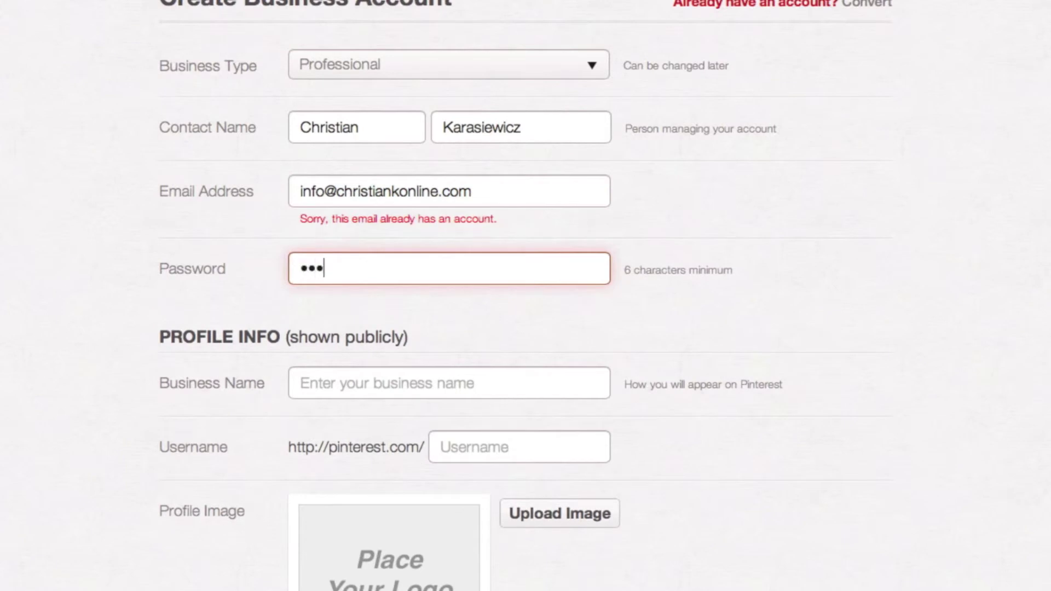
{"action": "type", "text": "•••"}
{"action": "key", "text": "Tab"}
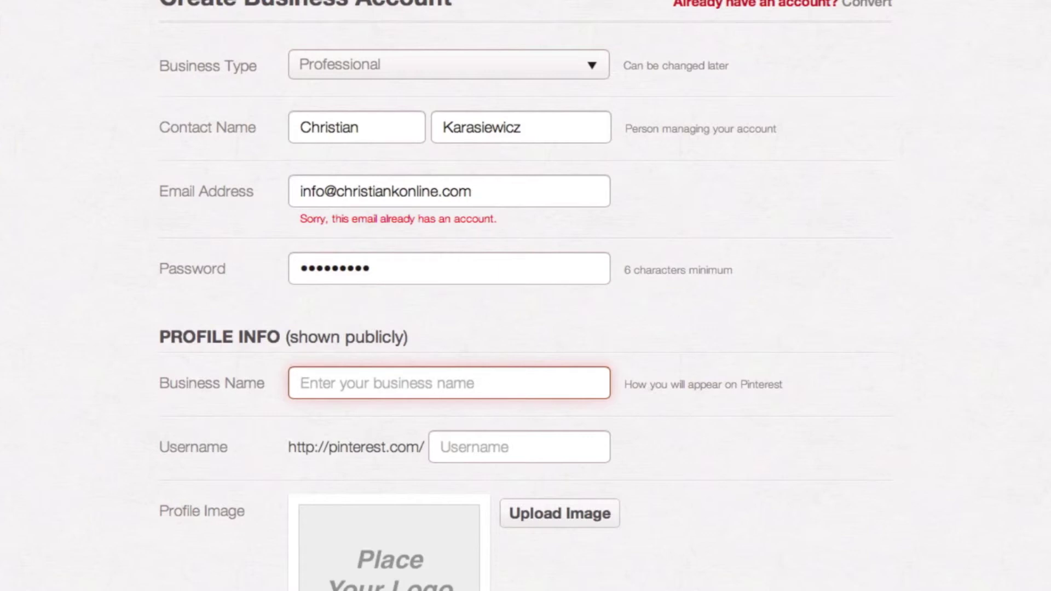
Fill in the public business name and a username for the account
{"action": "type", "text": "Christian"}
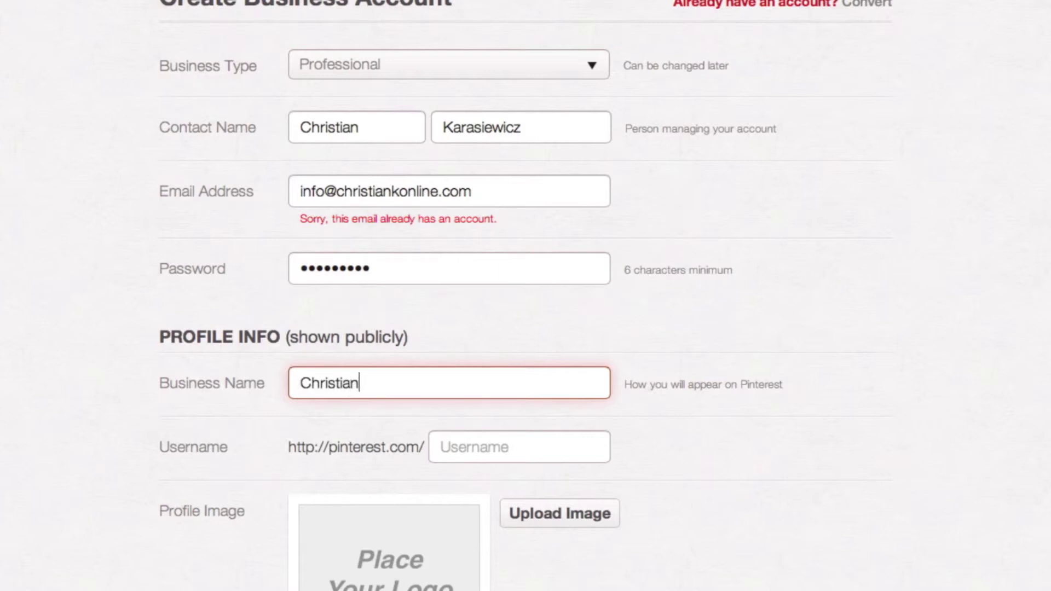
{"action": "type", "text": " Karasiewicz"}
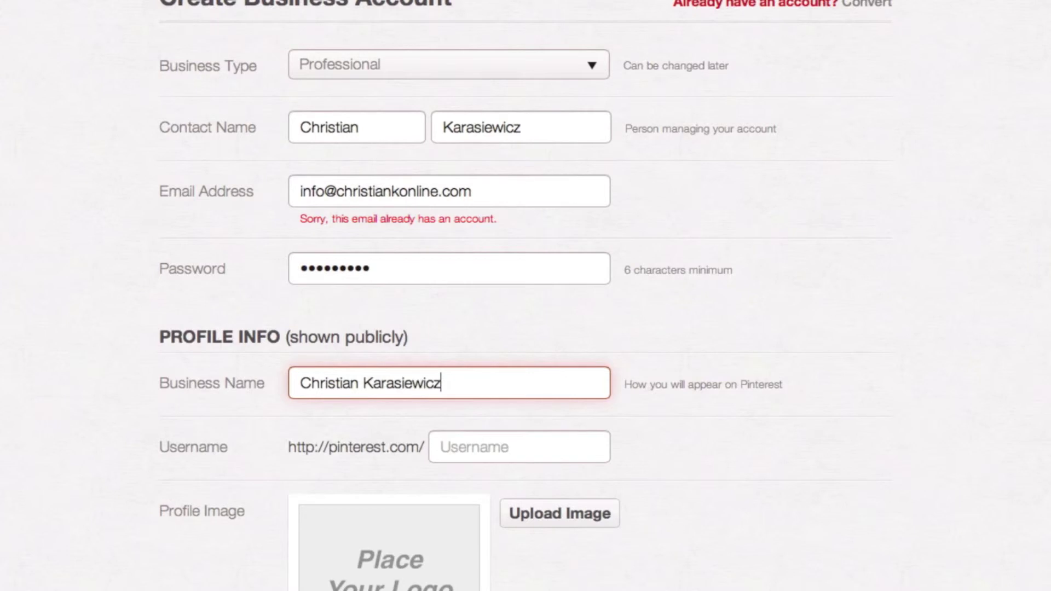
{"action": "key", "text": "Tab"}
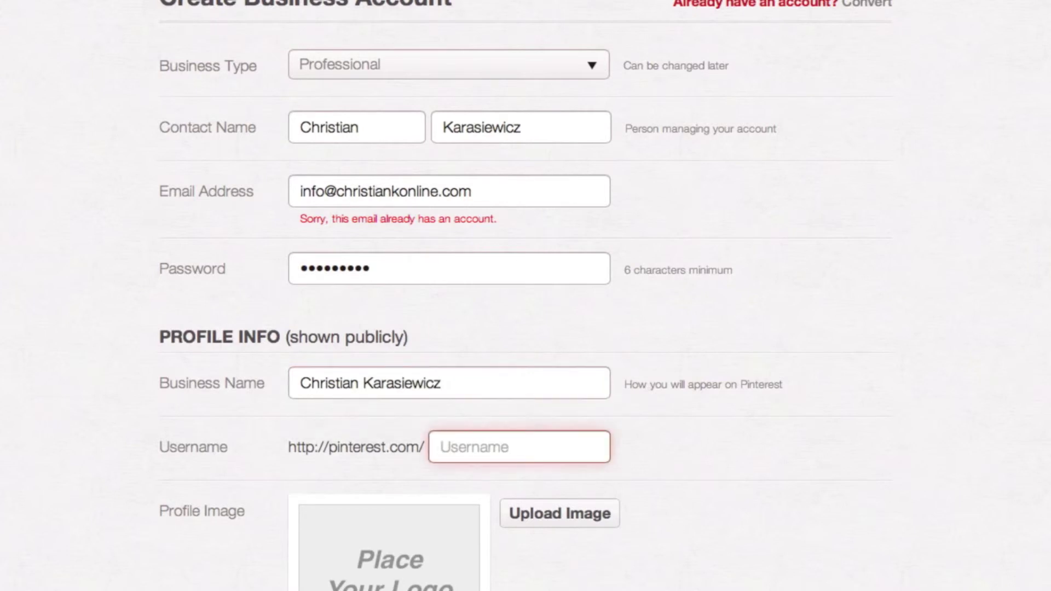
{"action": "type", "text": "socialchefs"}
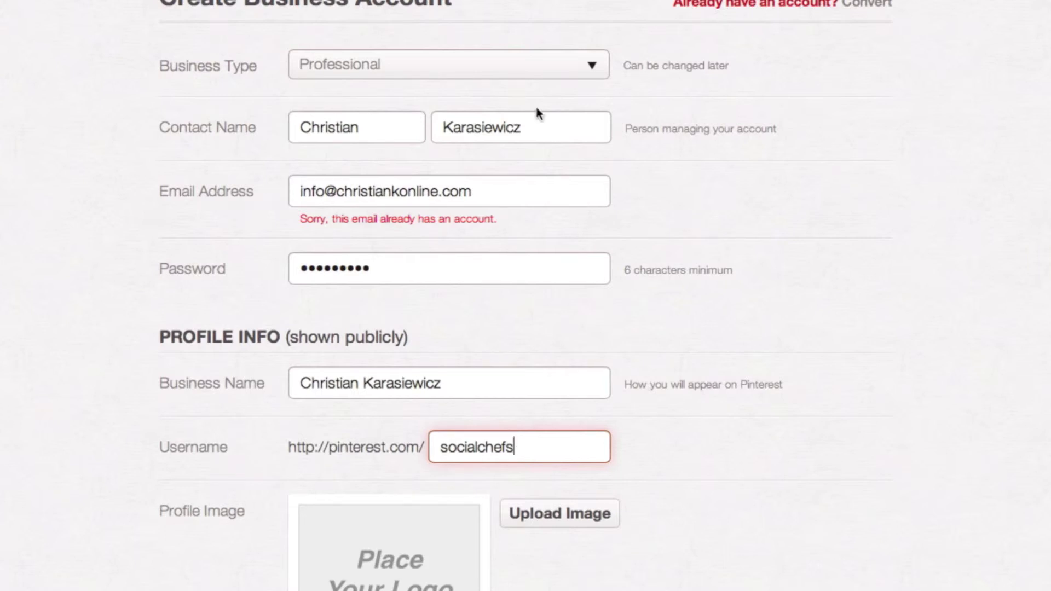
Enter the business website URL and upload the blue K logo as the profile image
{"action": "scroll", "coordinate": [535, 110], "scroll_direction": "down", "scroll_amount": 6}
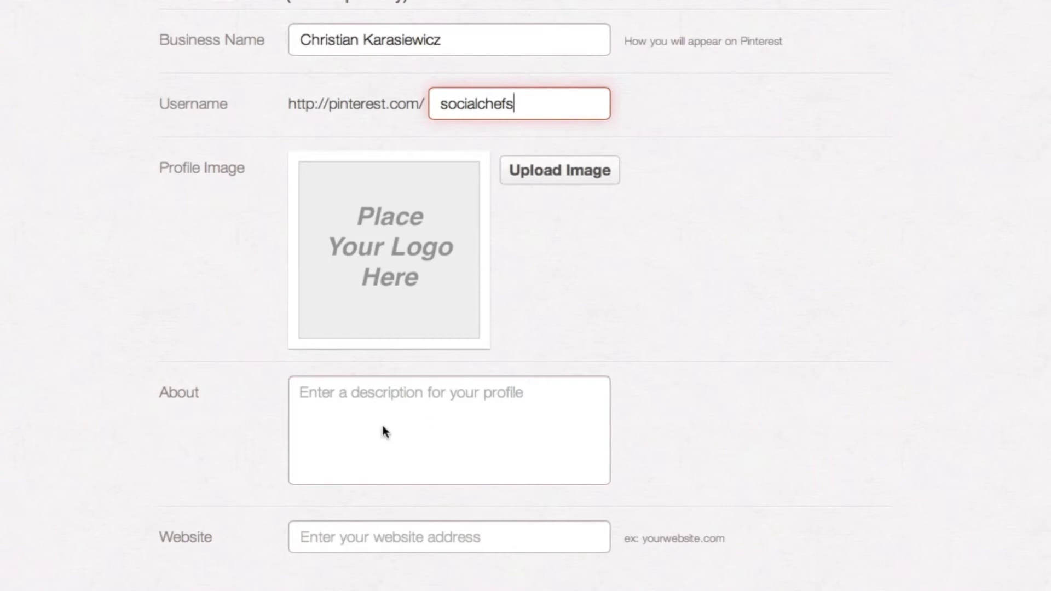
{"action": "left_click", "coordinate": [403, 431]}
{"action": "left_click", "coordinate": [432, 536]}
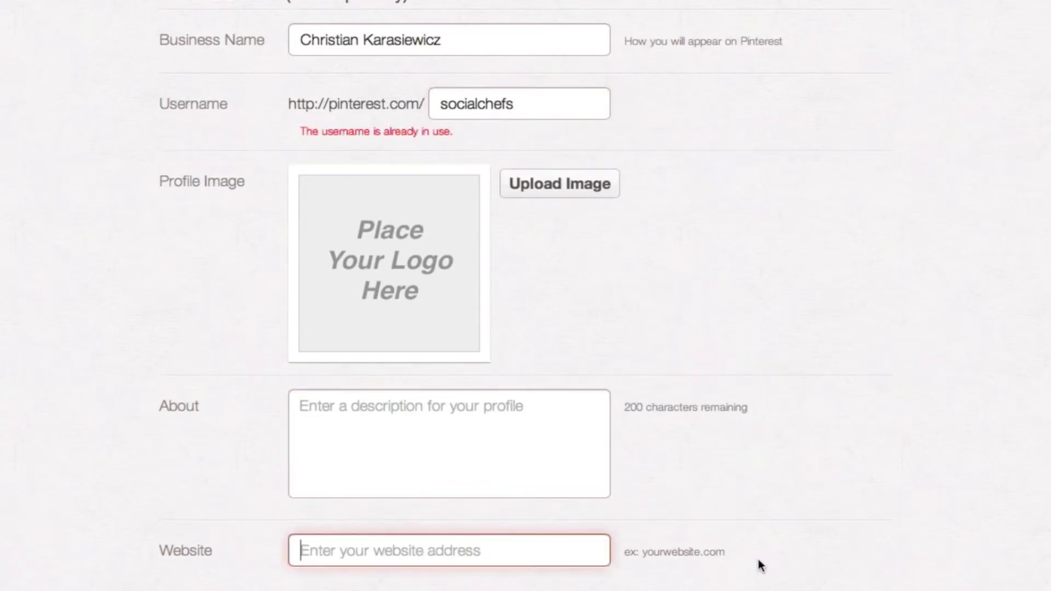
{"action": "type", "text": "www."}
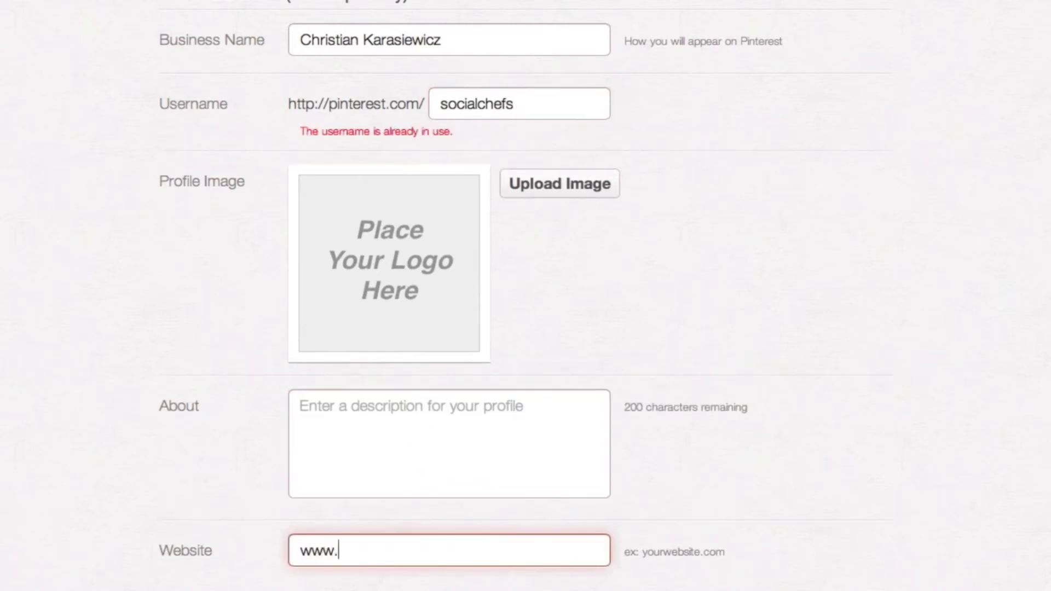
{"action": "type", "text": "christianko"}
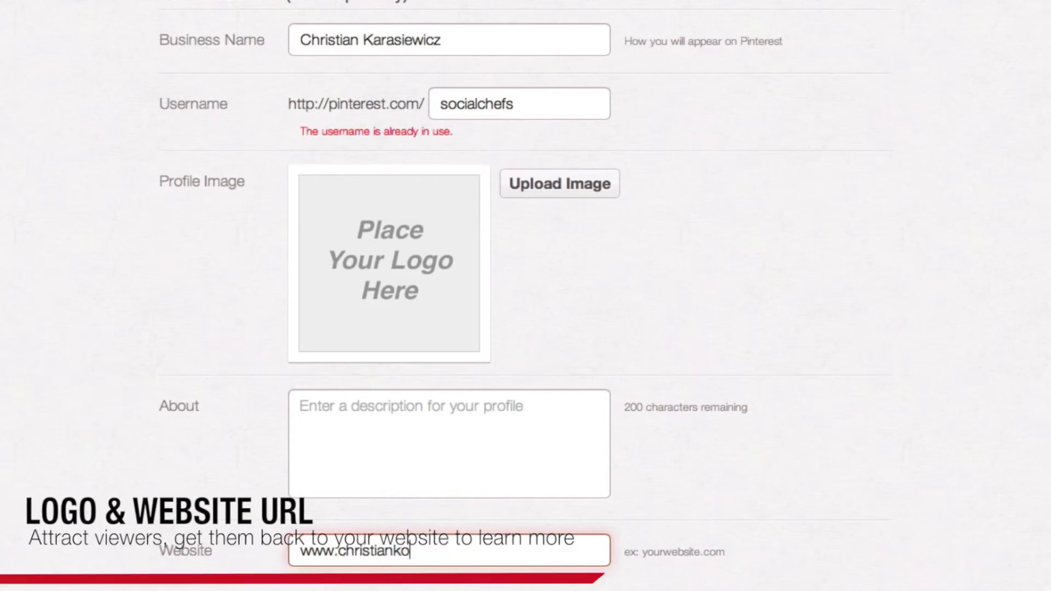
{"action": "type", "text": "nline.com"}
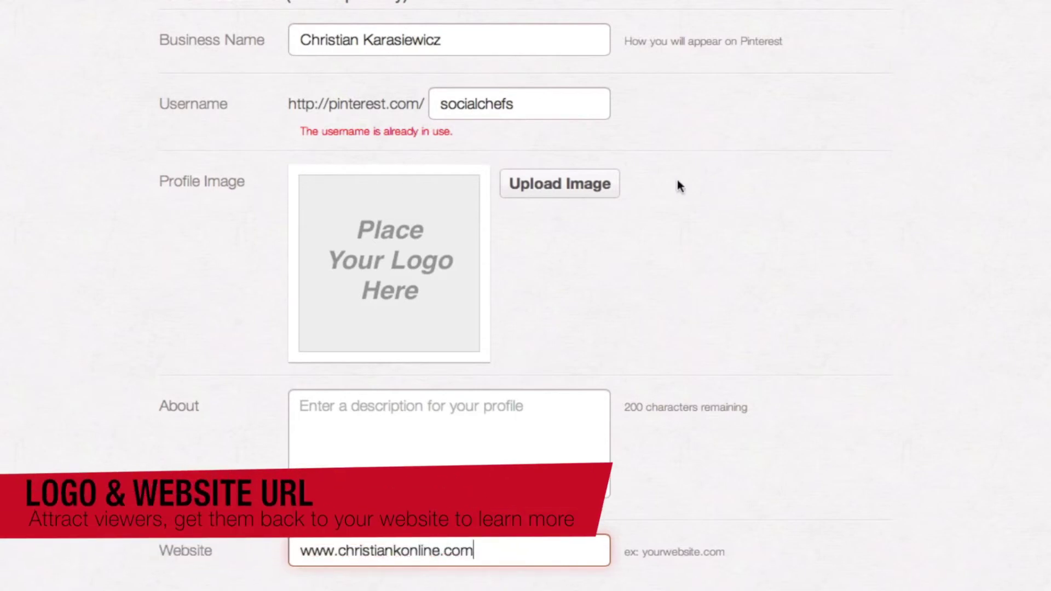
{"action": "left_click", "coordinate": [556, 185]}
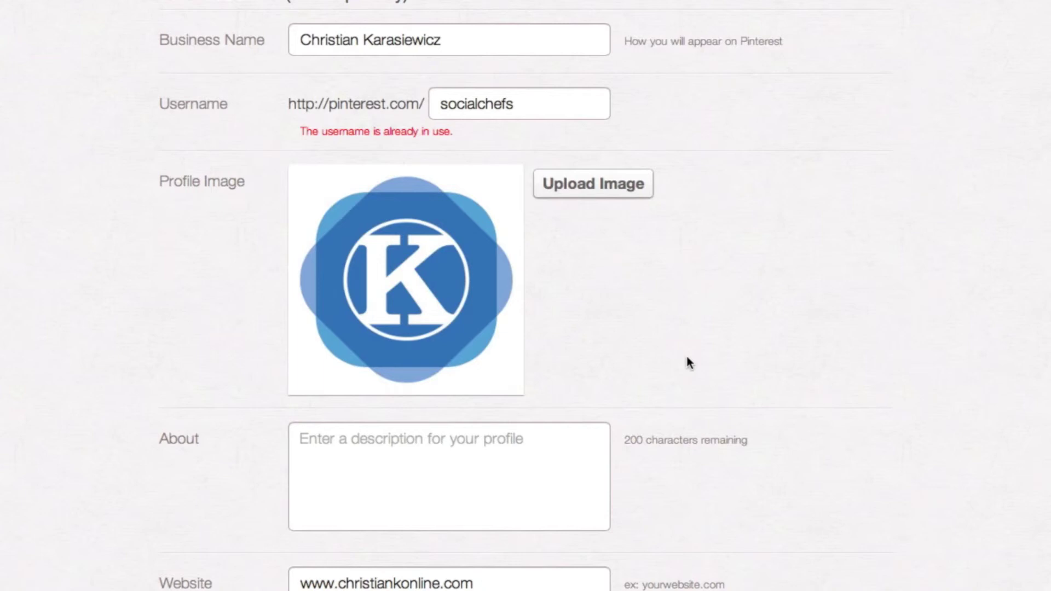
{"action": "scroll", "coordinate": [632, 304], "scroll_direction": "down", "scroll_amount": 5}
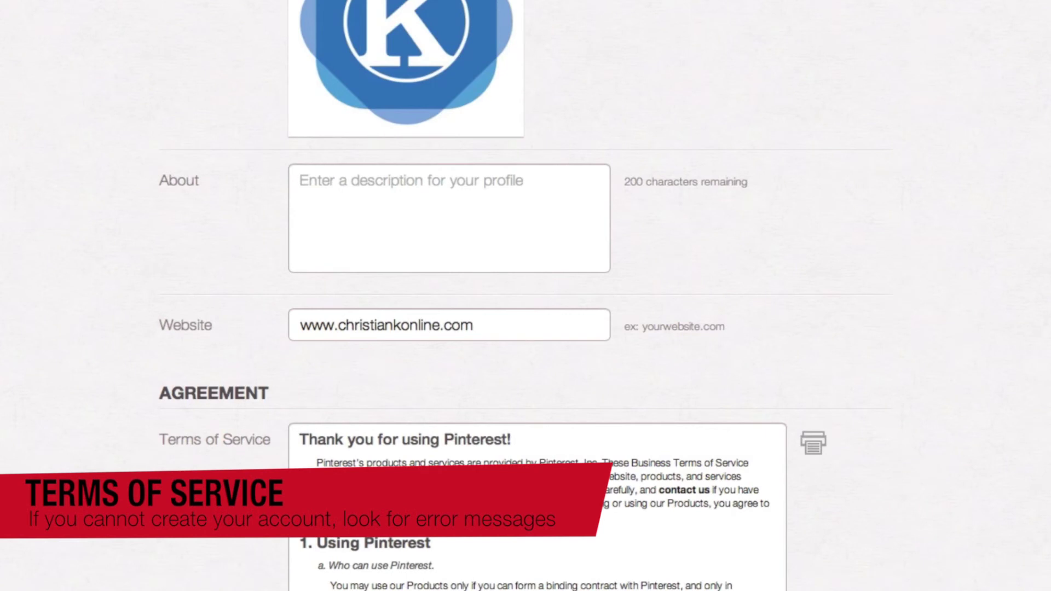
{"action": "scroll", "coordinate": [671, 406], "scroll_direction": "up", "scroll_amount": 10}
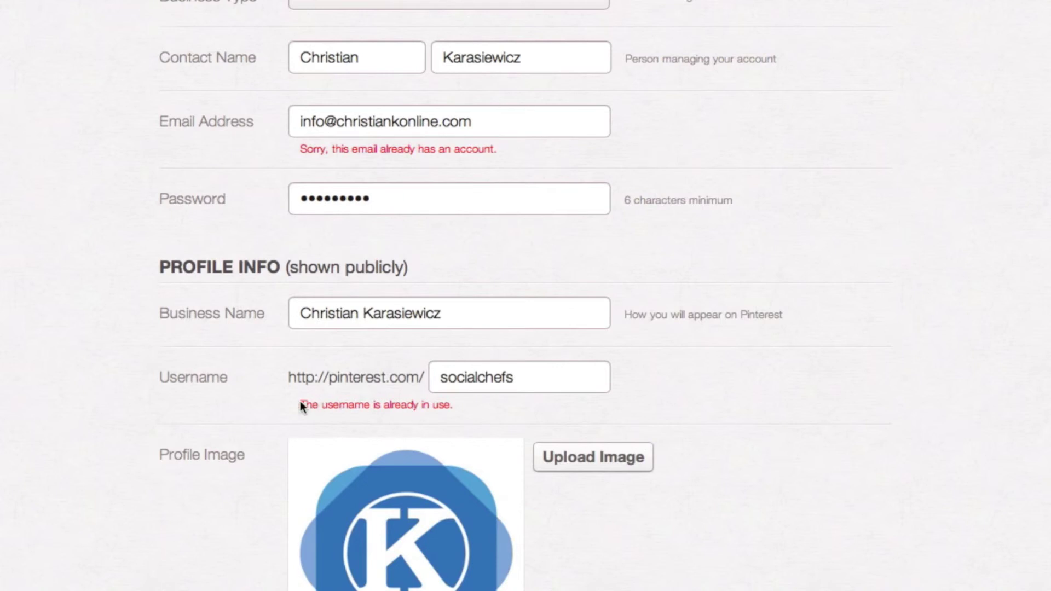
{"action": "scroll", "coordinate": [611, 408], "scroll_direction": "down", "scroll_amount": 5}
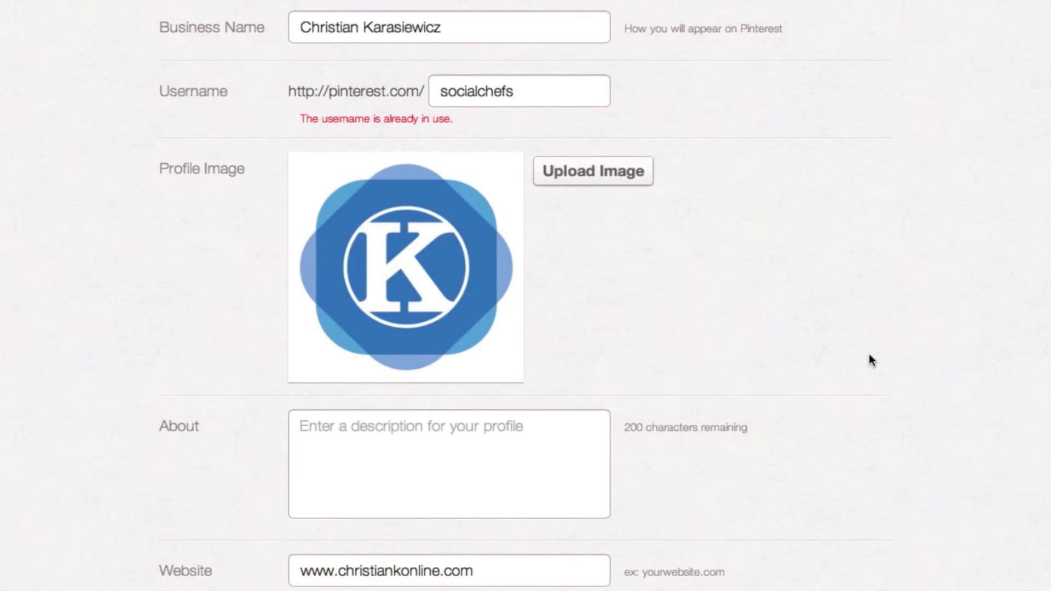
{"action": "scroll", "coordinate": [872, 361], "scroll_direction": "up", "scroll_amount": 3}
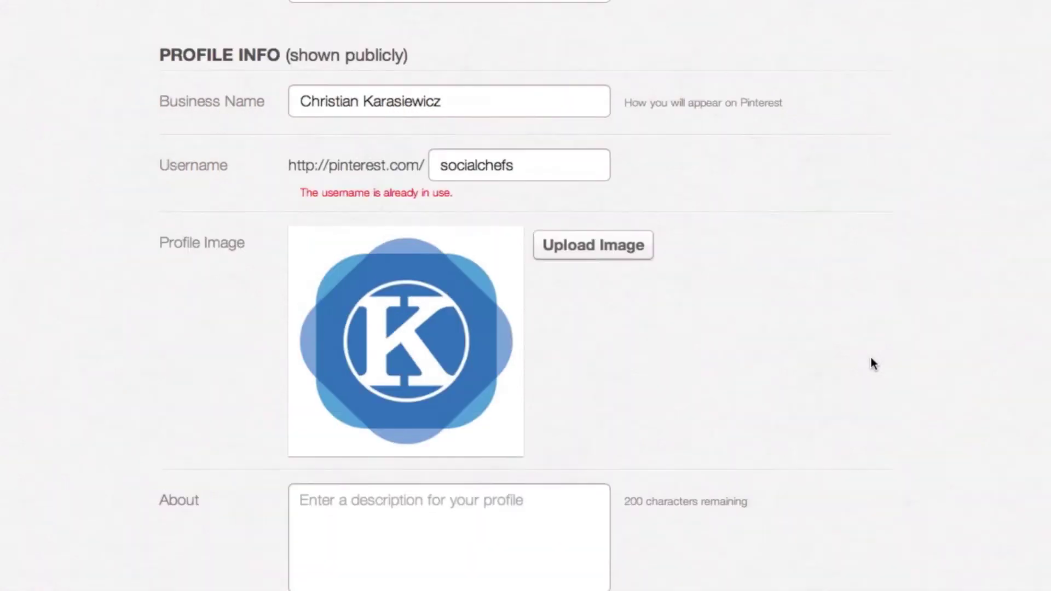
{"action": "scroll", "coordinate": [526, 296], "scroll_direction": "up", "scroll_amount": 4}
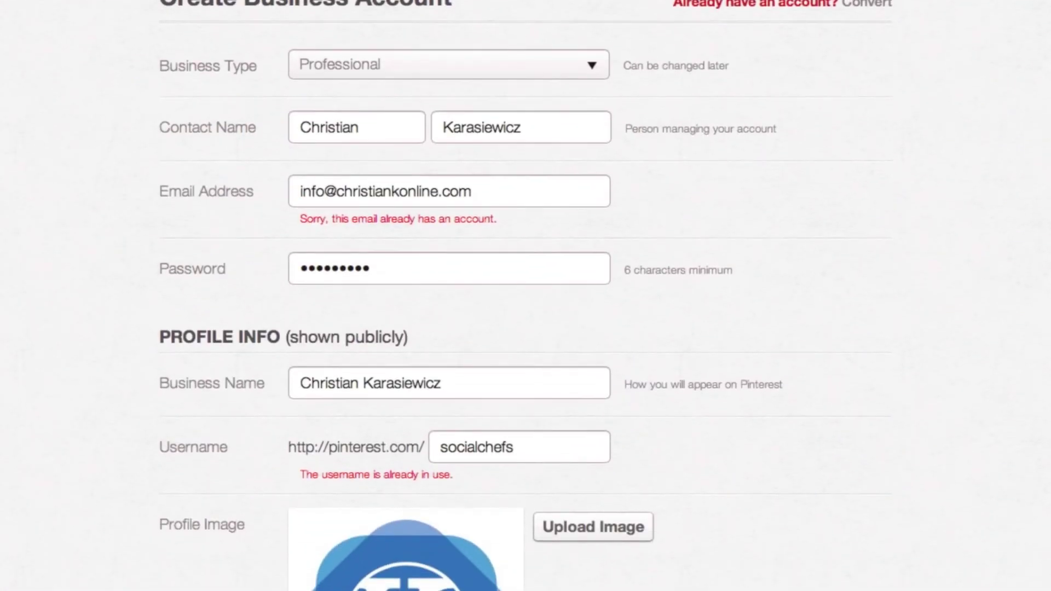